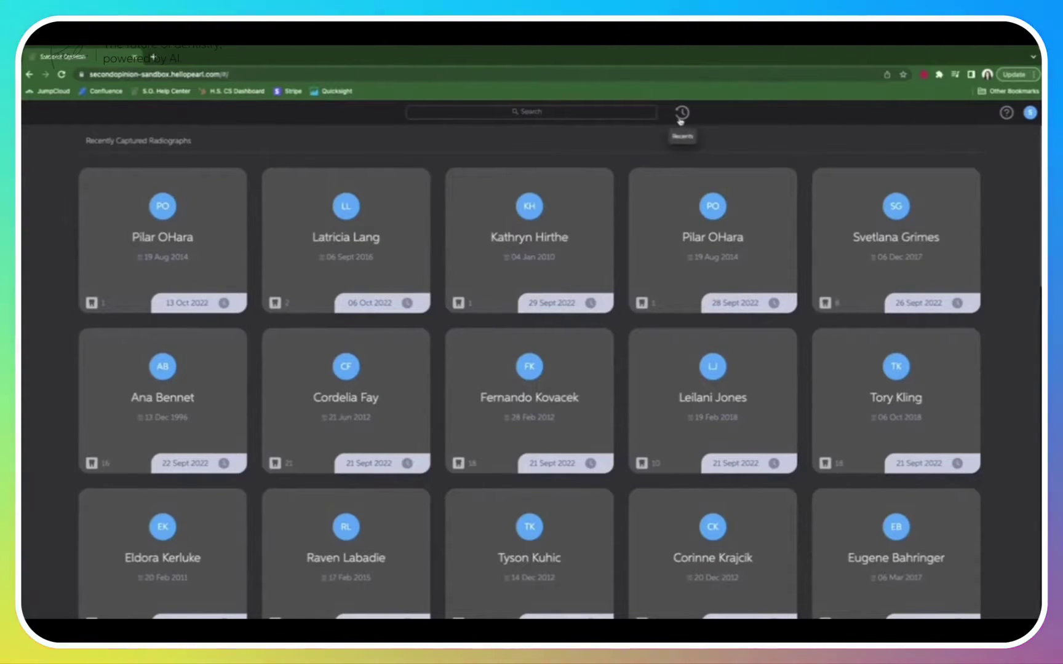
Search for the patient by first name and open their 06 Sept 2022 exam in the viewer.
click(648, 114)
text(irvin)
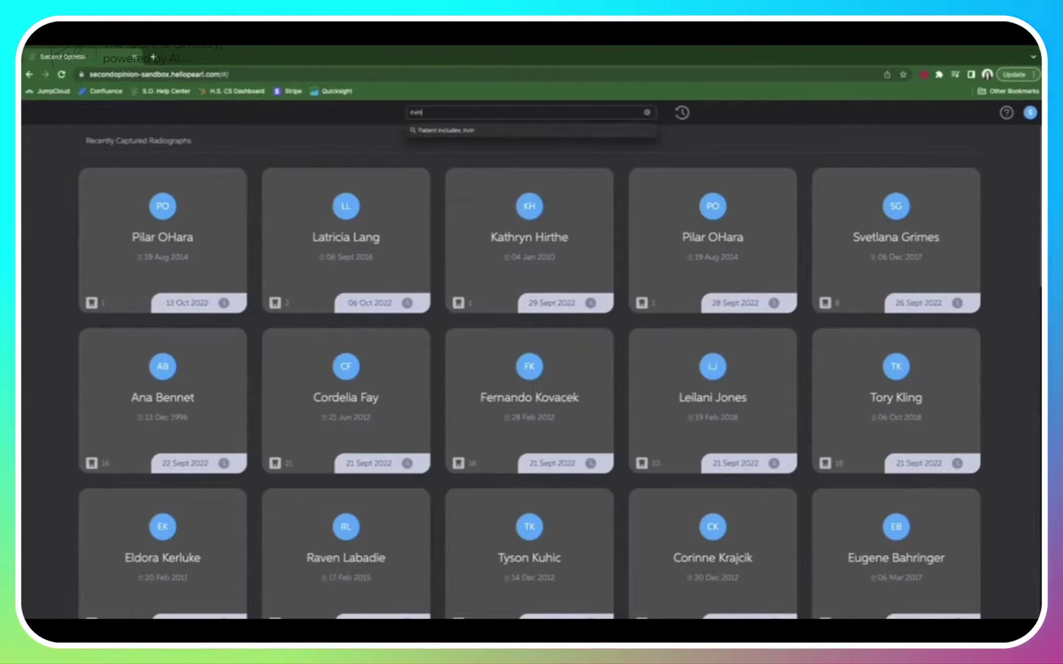
key(Return)
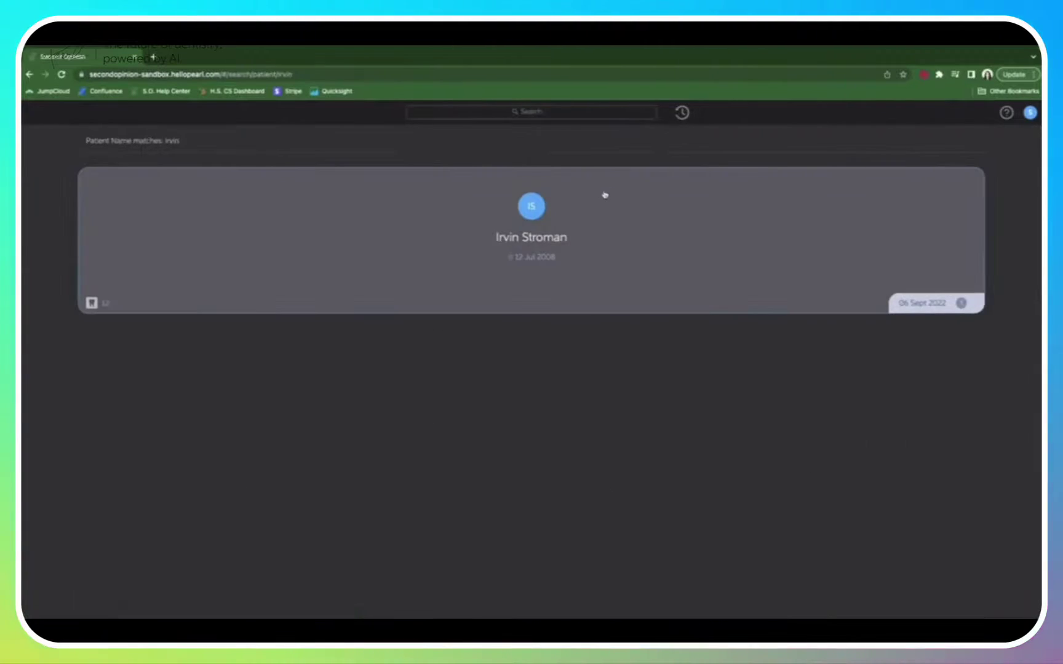
click(604, 194)
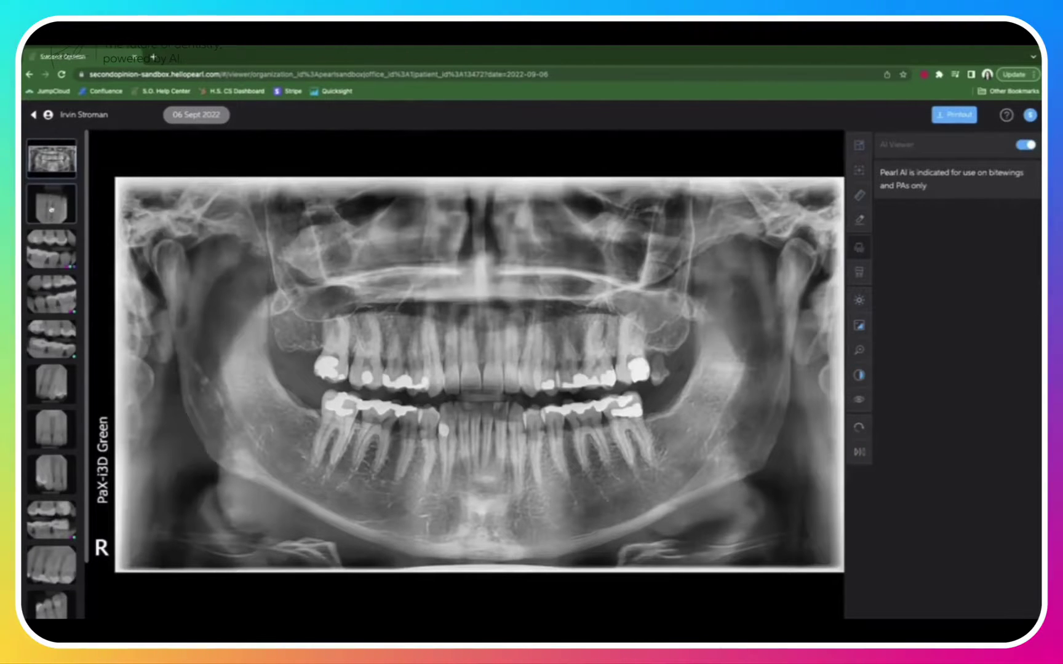
Step through the series to the bitewing radiograph with AI caries, calculus and bone-level measurements.
click(51, 220)
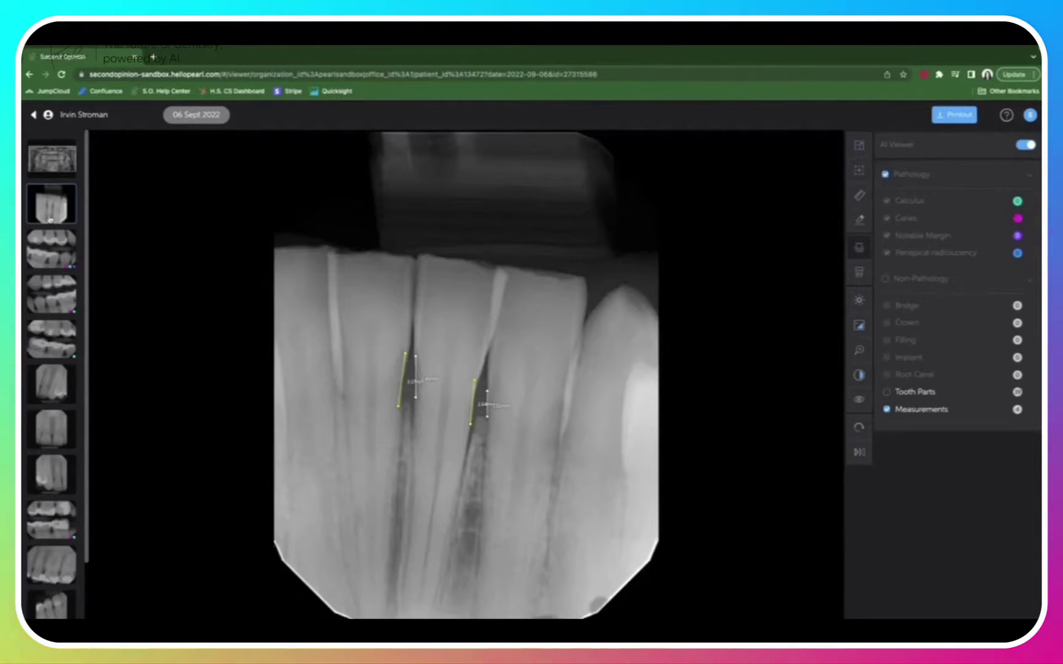
click(52, 246)
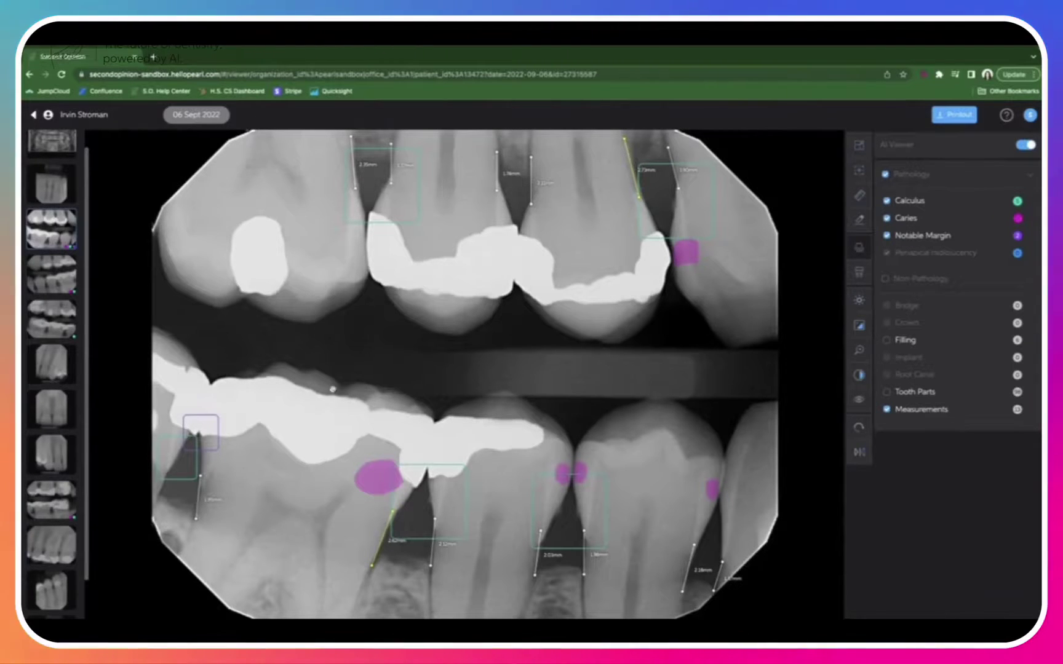
mouse_move(372, 475)
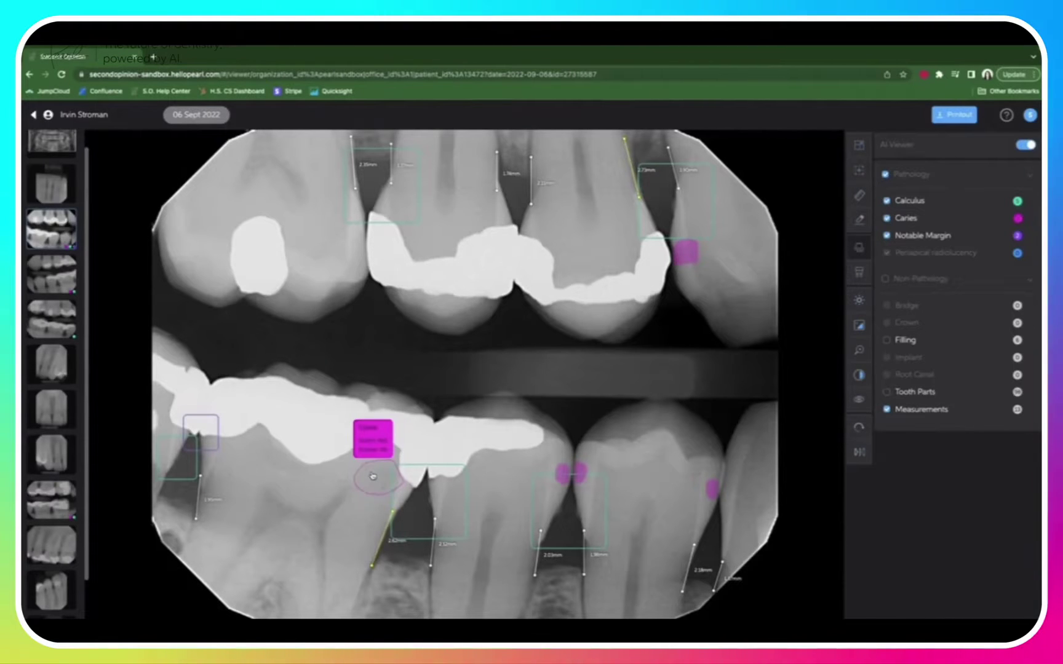
mouse_move(178, 459)
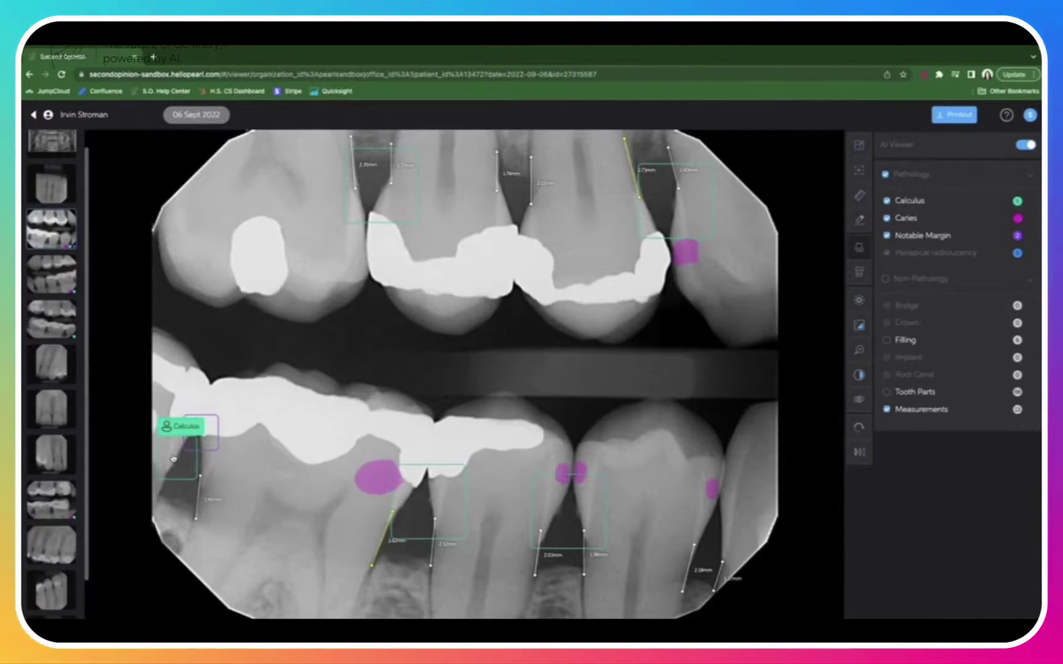
mouse_move(200, 444)
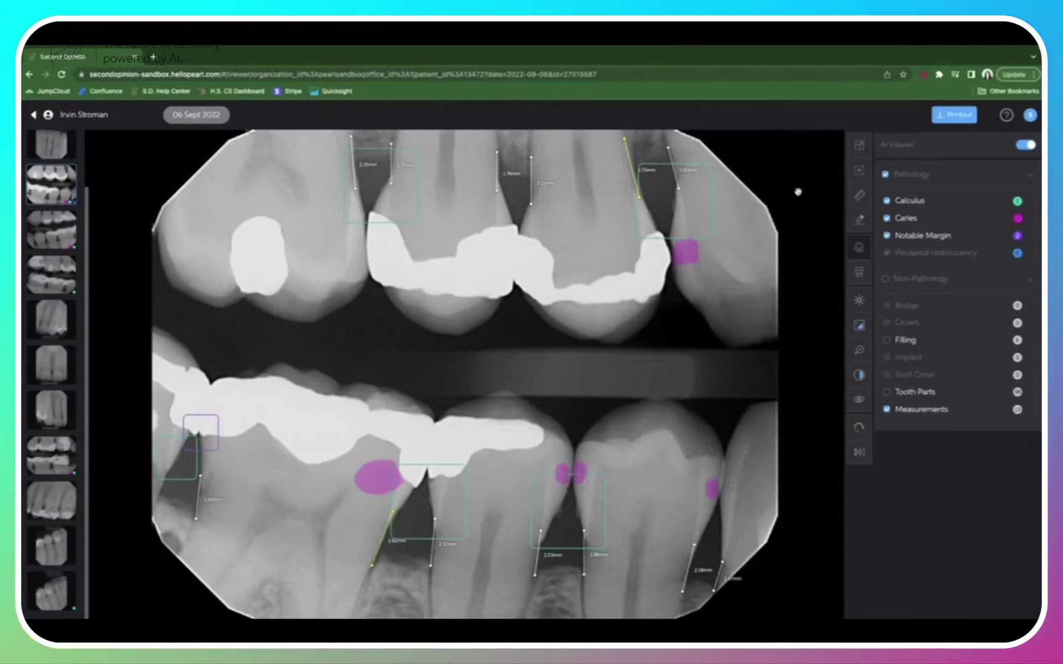
click(856, 150)
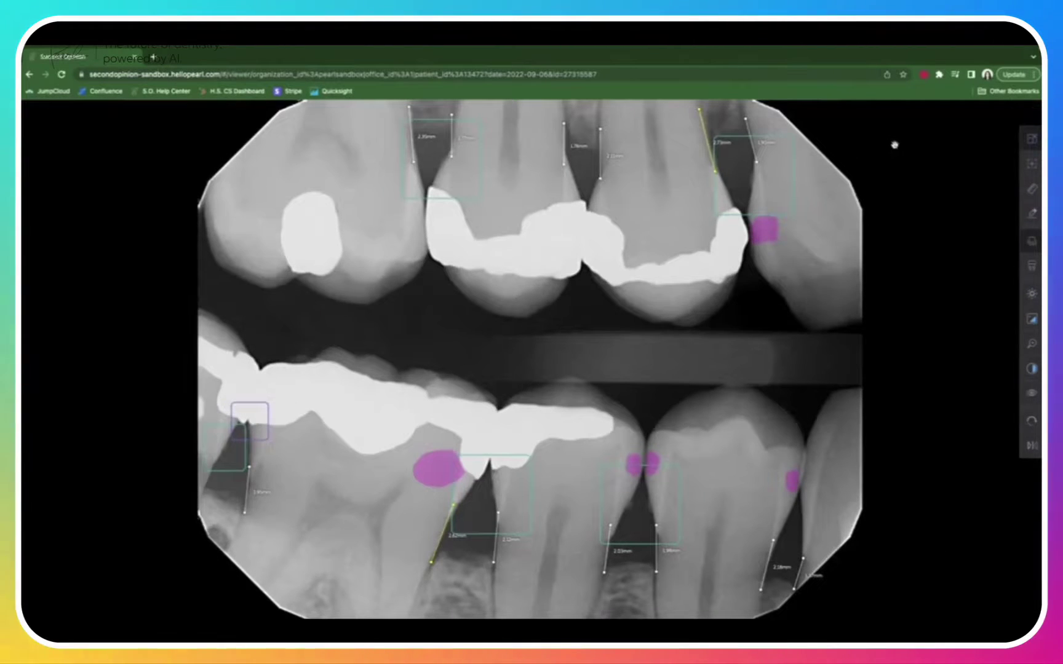
click(1030, 142)
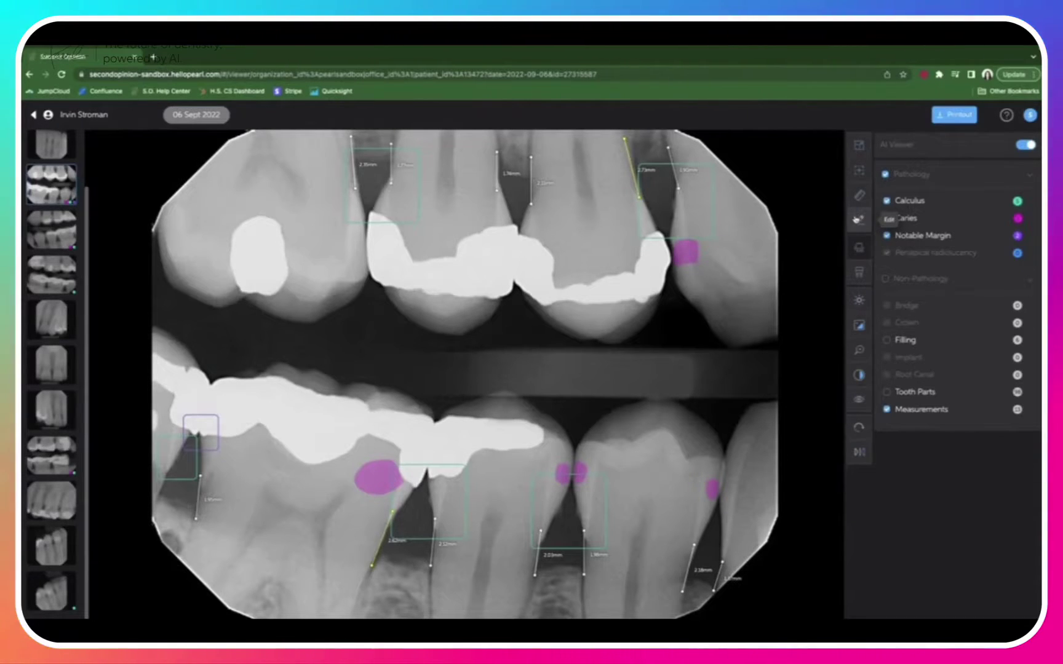
click(857, 219)
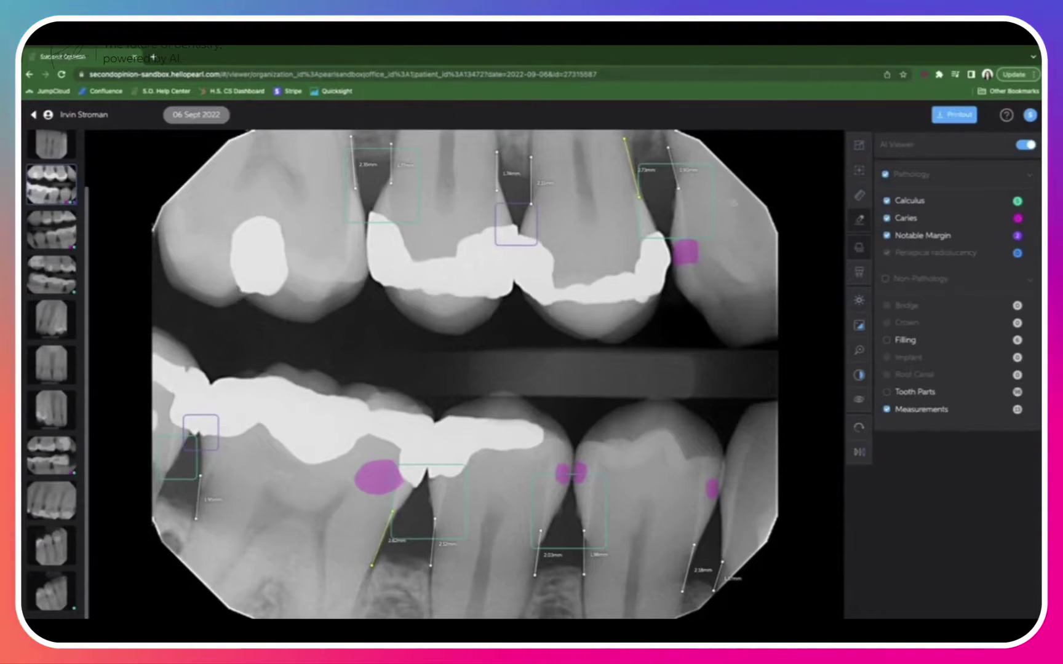
click(705, 210)
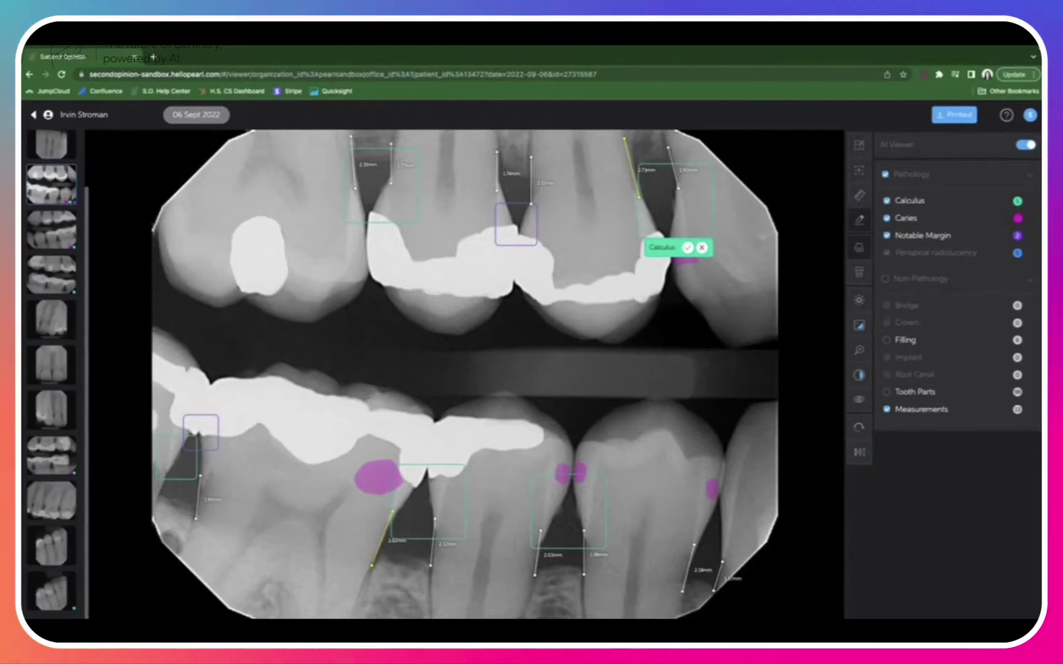
click(702, 249)
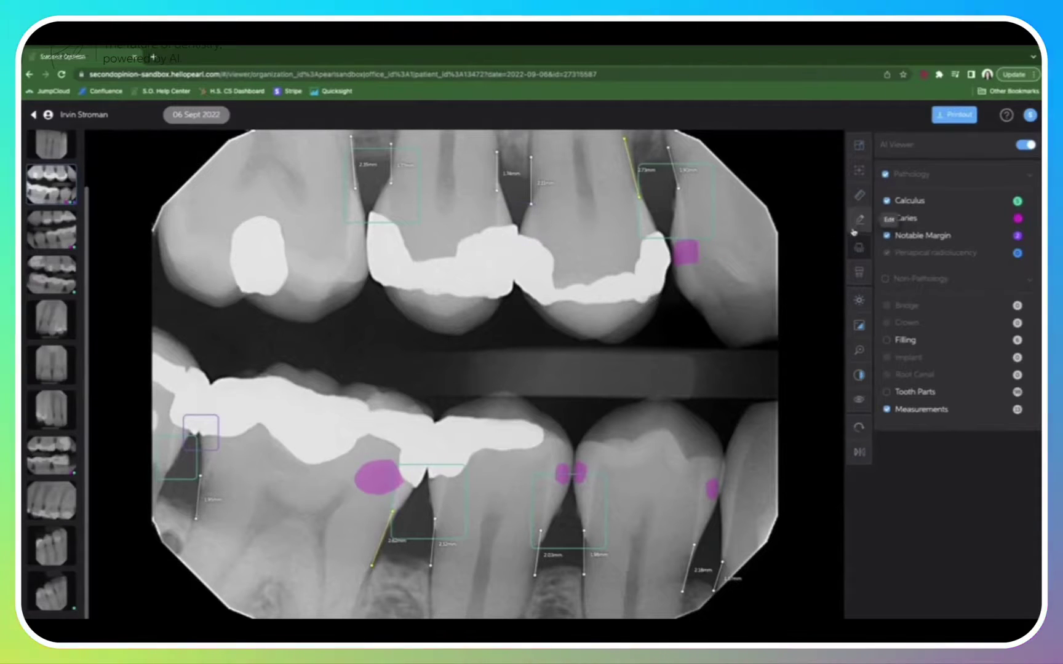
click(858, 272)
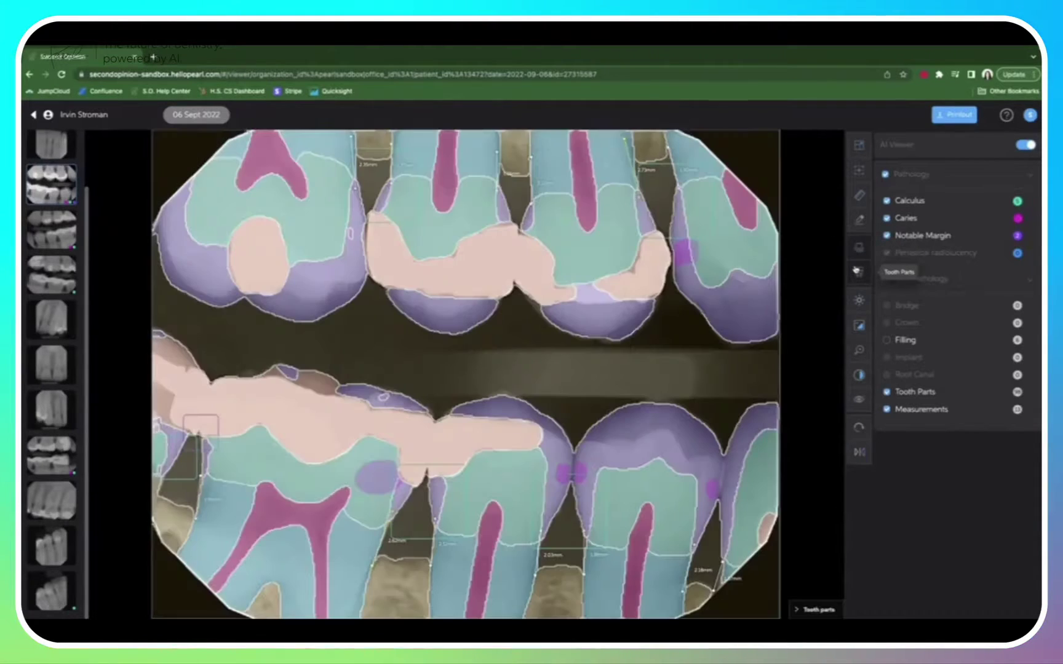
click(818, 612)
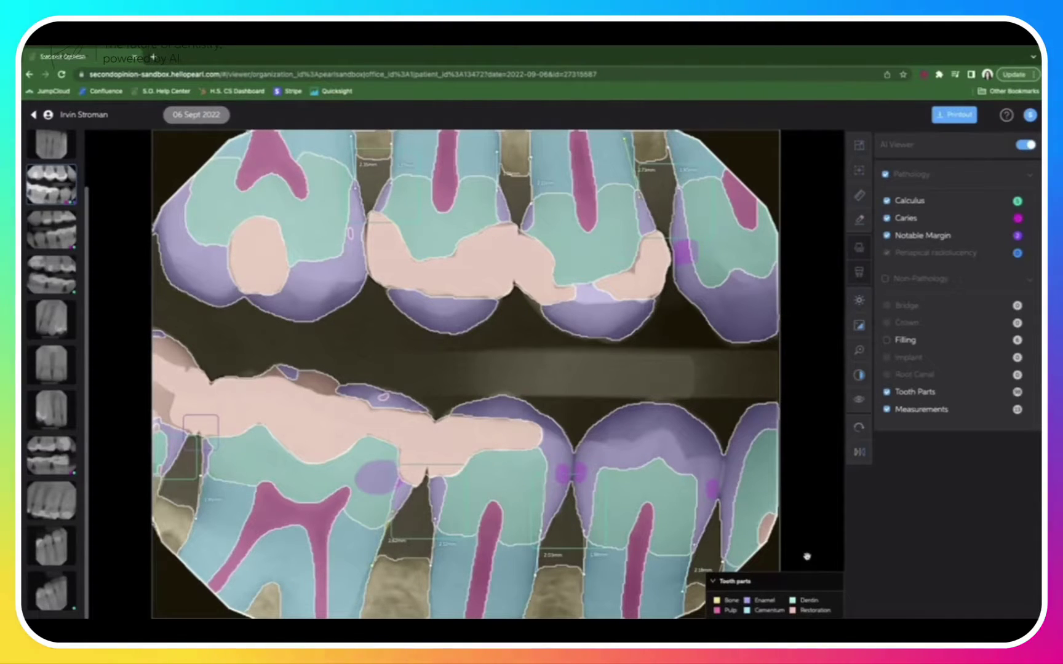
click(860, 279)
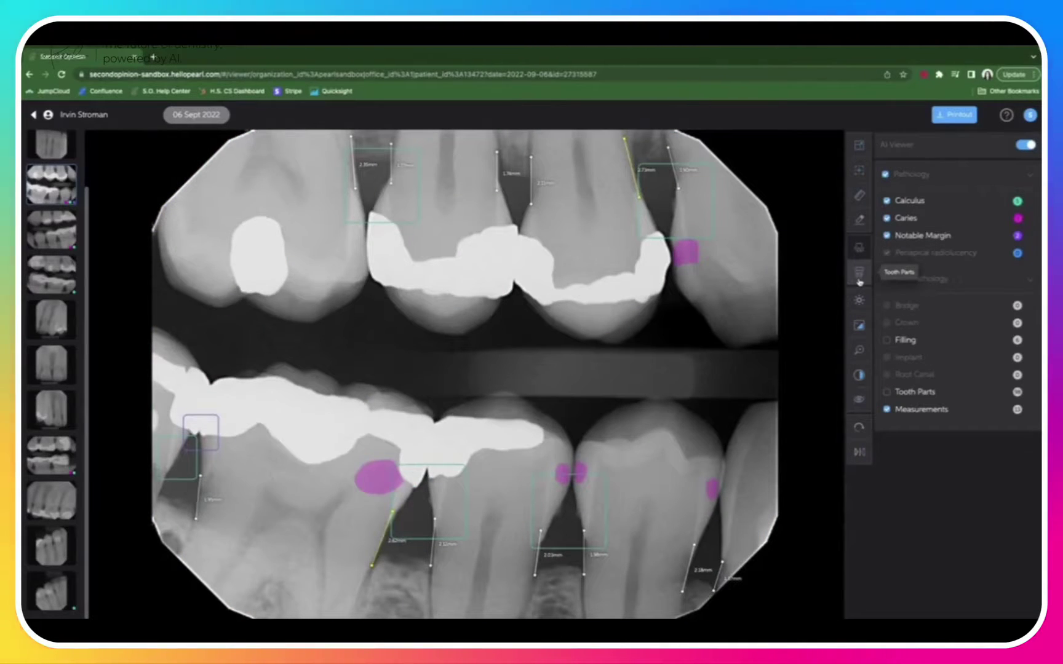
mouse_move(859, 301)
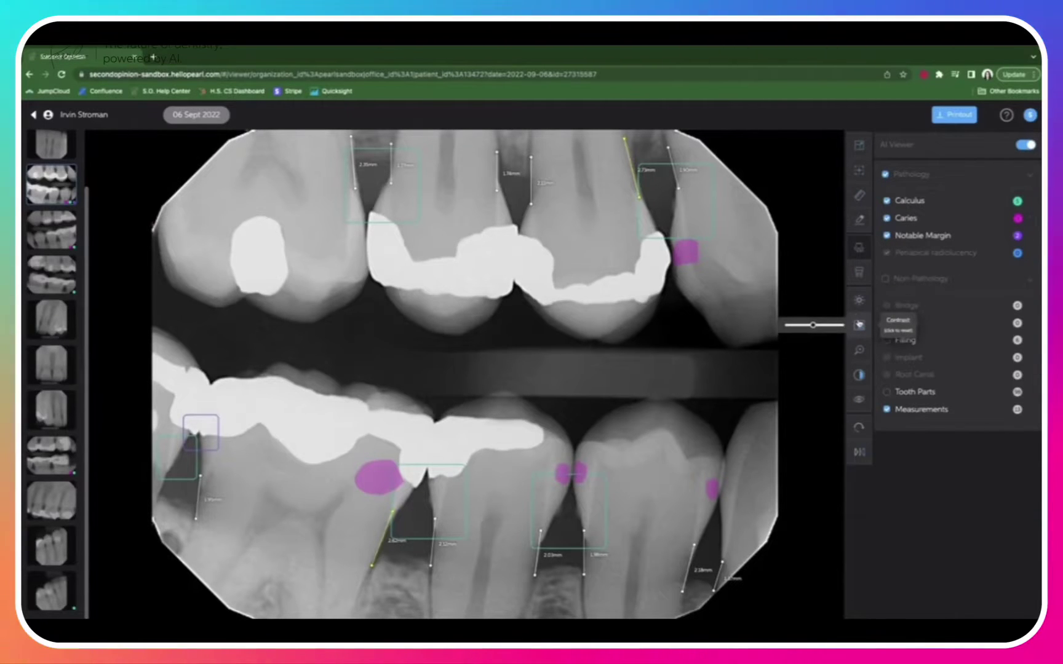
mouse_move(860, 348)
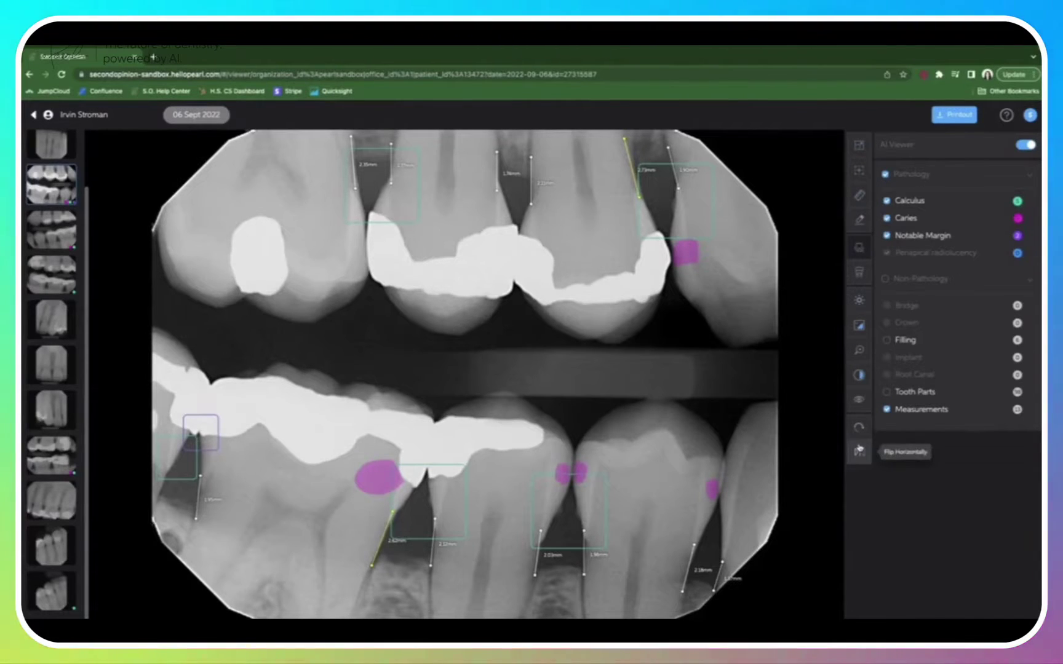
mouse_move(861, 410)
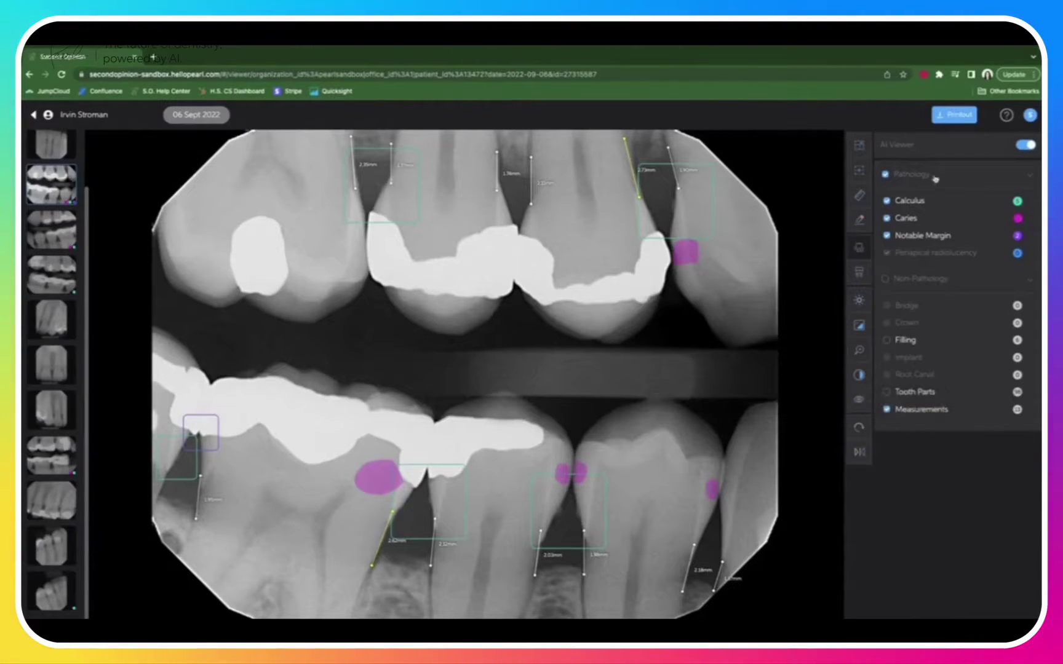
click(1023, 146)
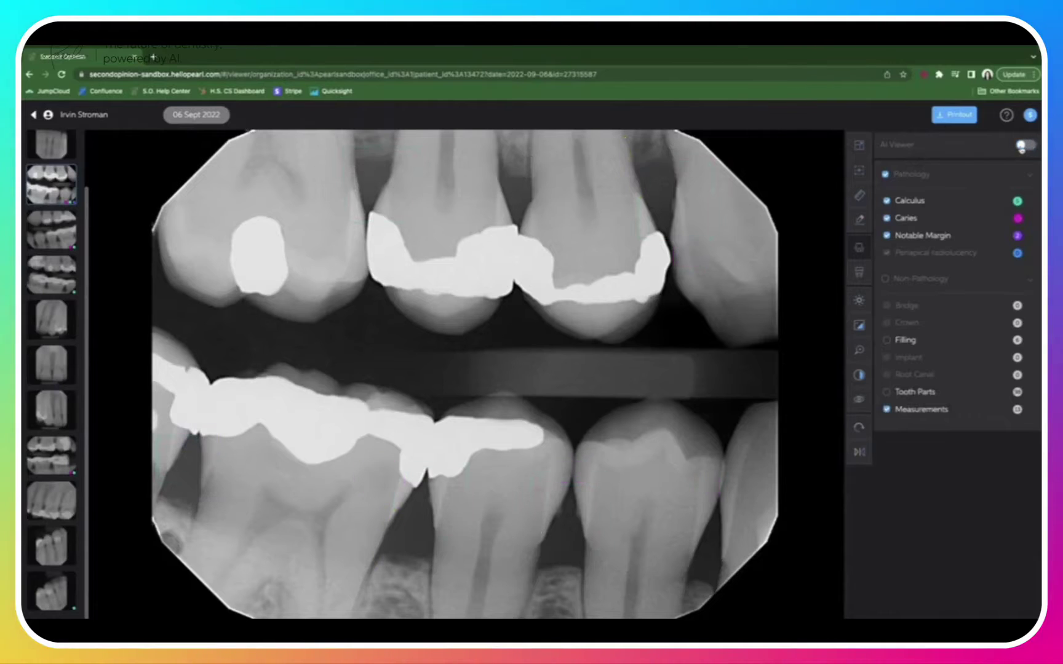
click(1032, 148)
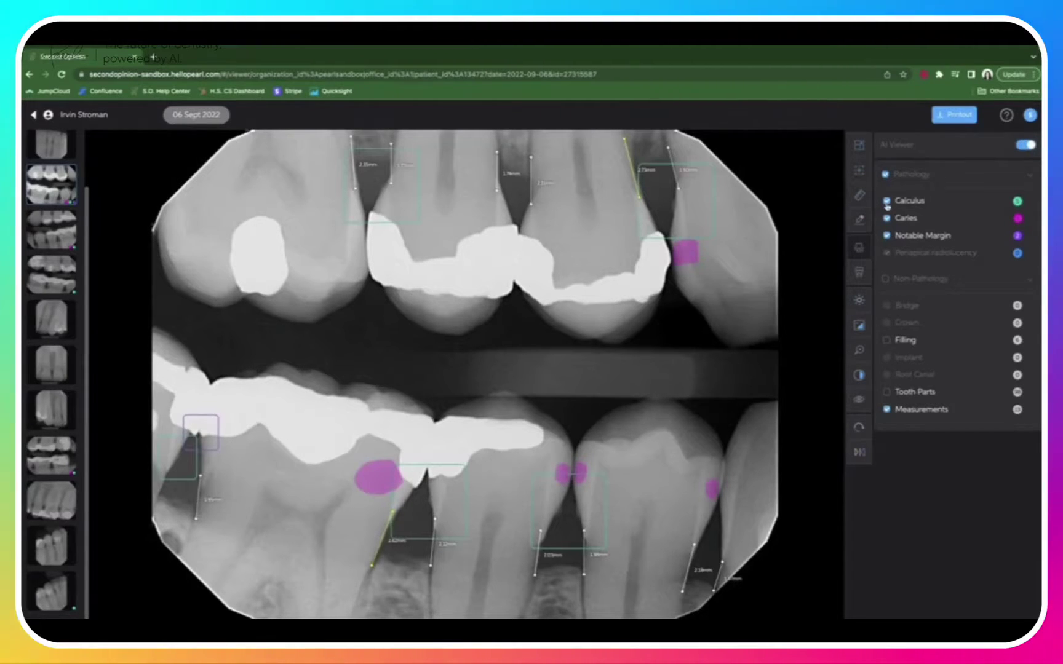
click(884, 280)
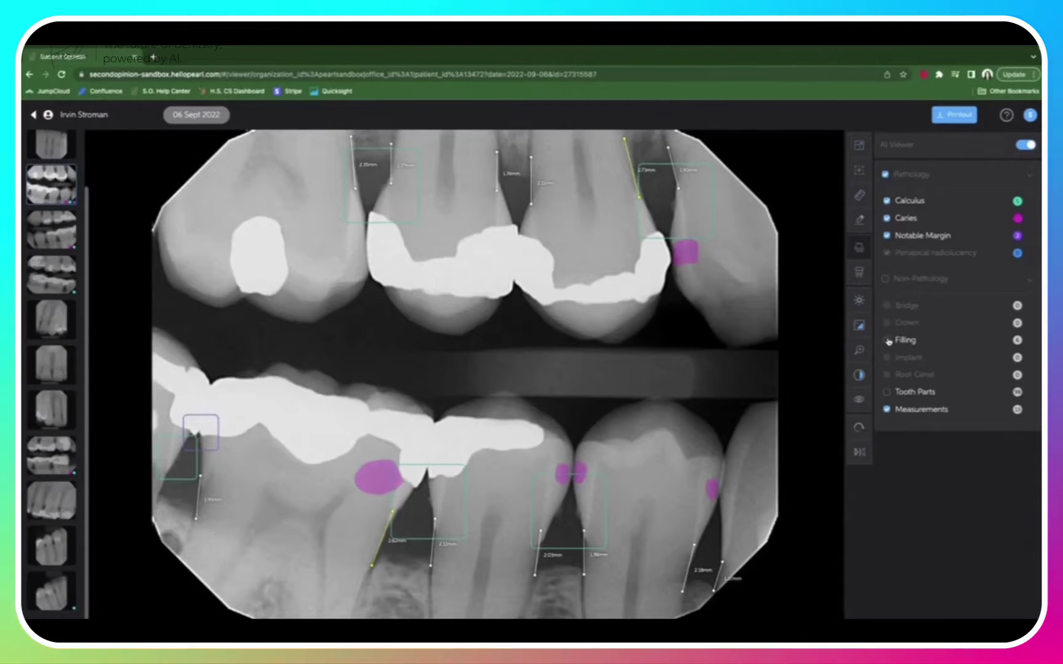
click(886, 392)
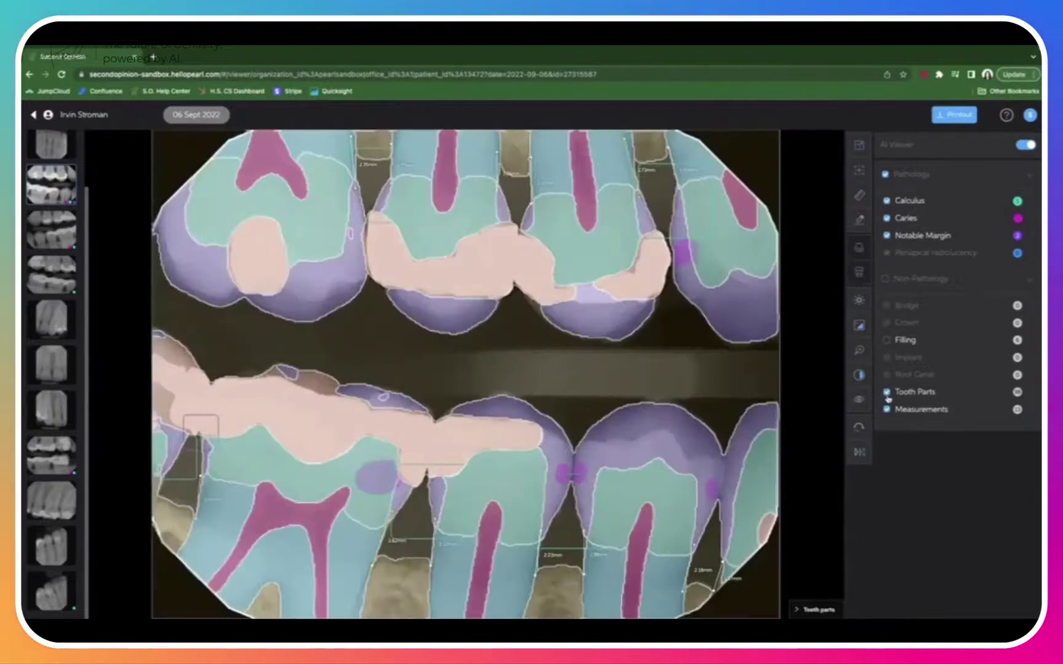
click(886, 392)
click(887, 410)
click(886, 410)
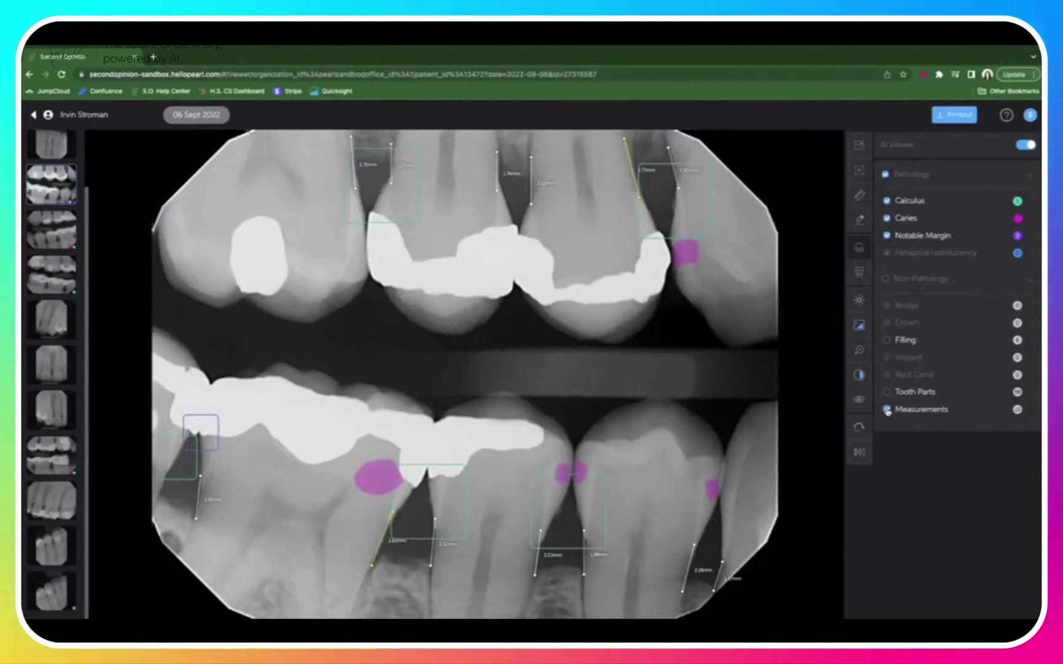
Generate the PDF findings report, open it in a new tab, and return to the viewer.
click(973, 120)
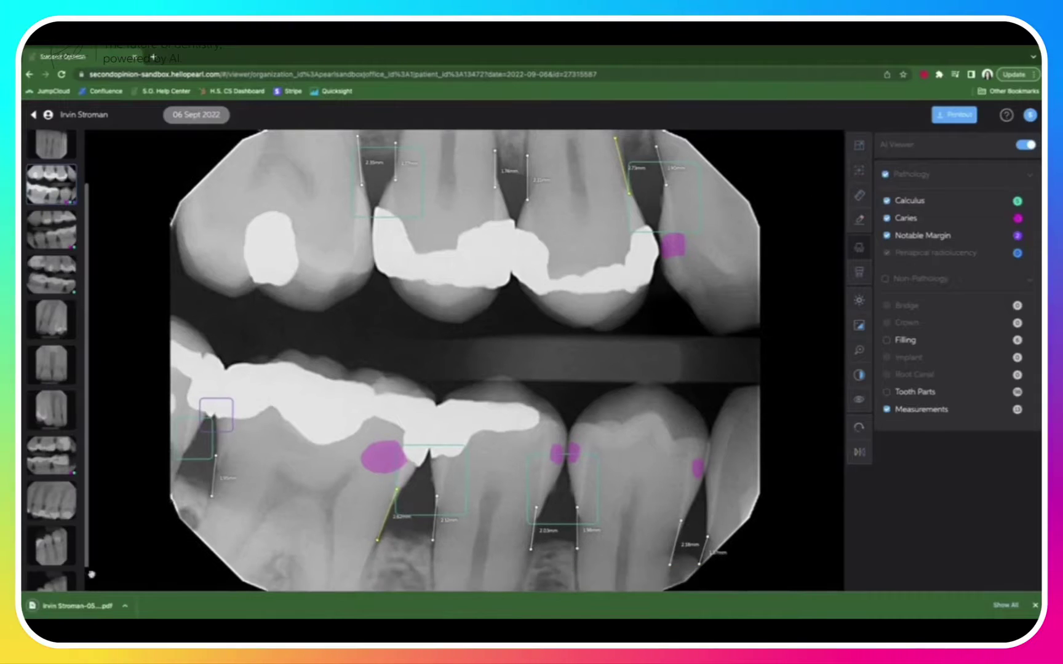
click(77, 606)
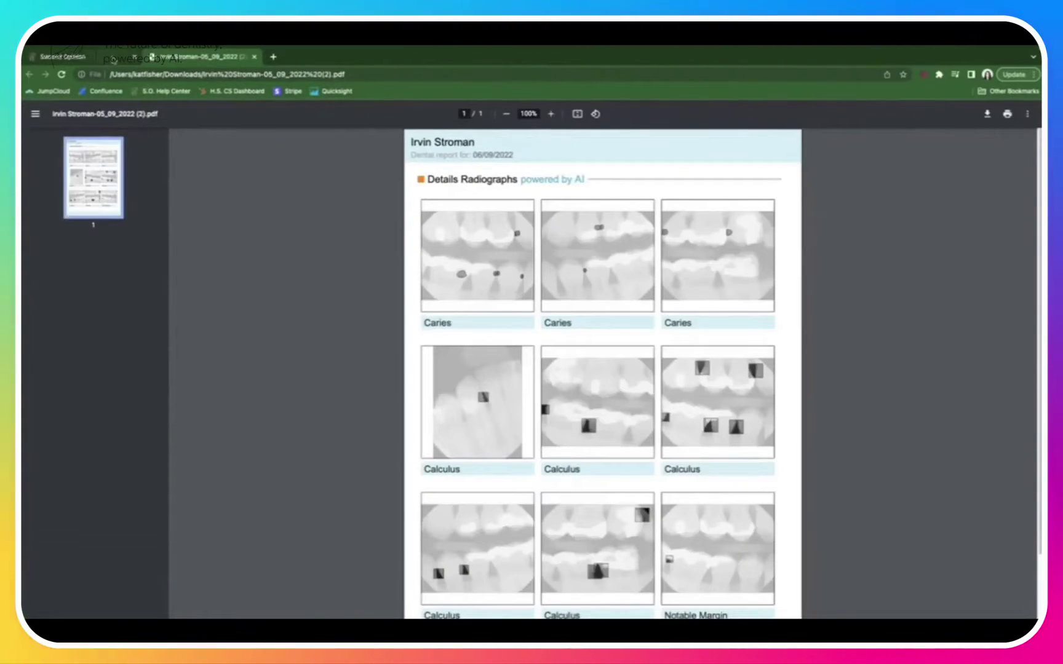
click(114, 59)
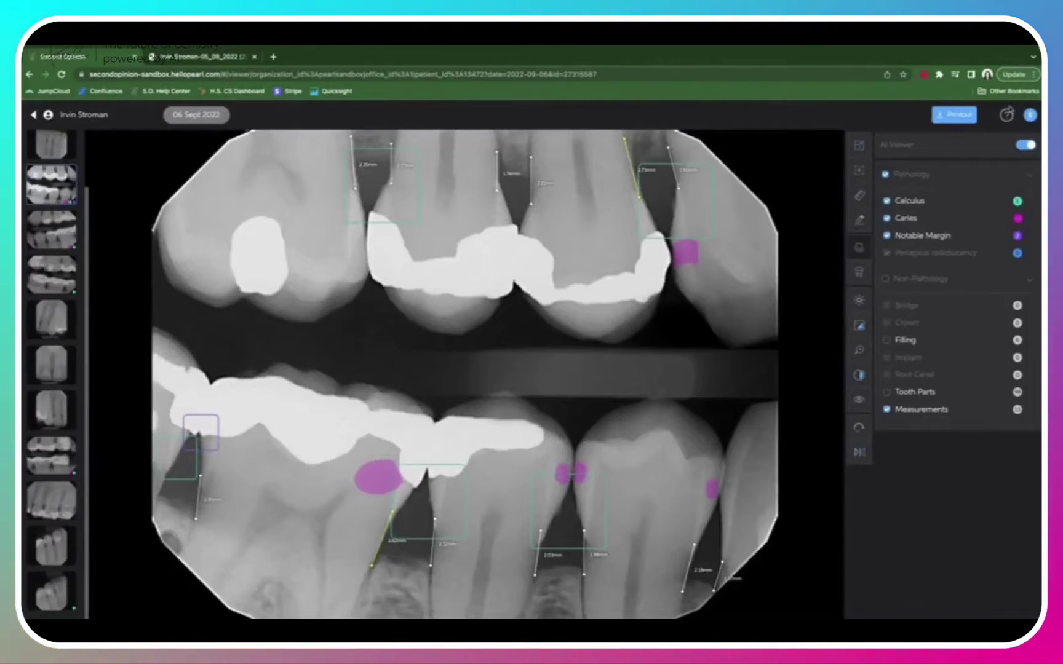
Show the Brentwood office's Customize Interface settings, then open the Helpdesk support request portal.
click(1027, 117)
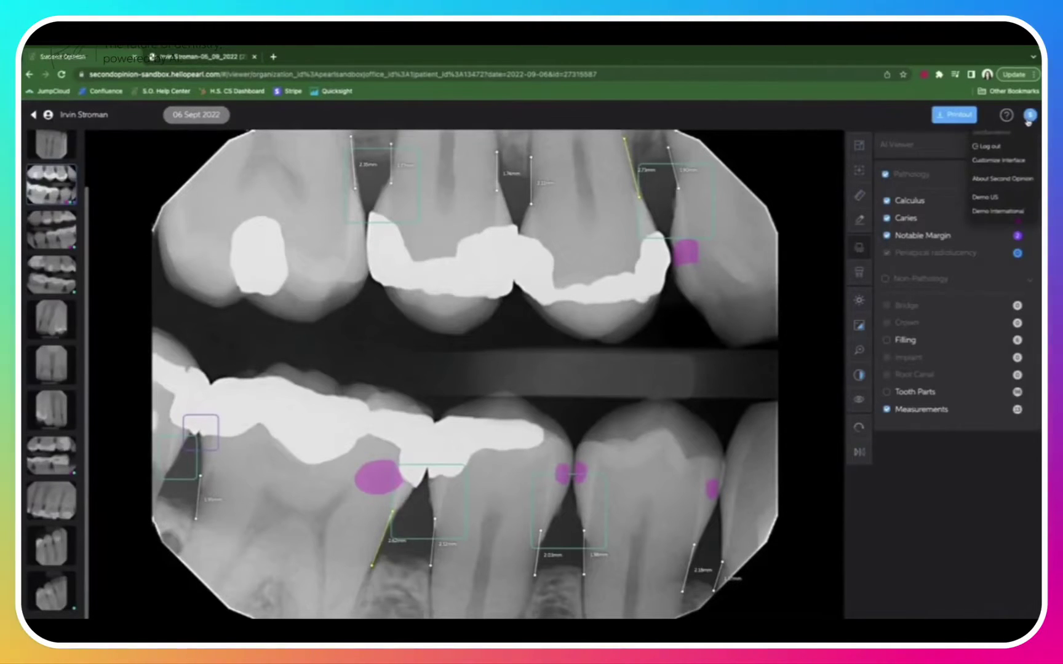
click(1001, 161)
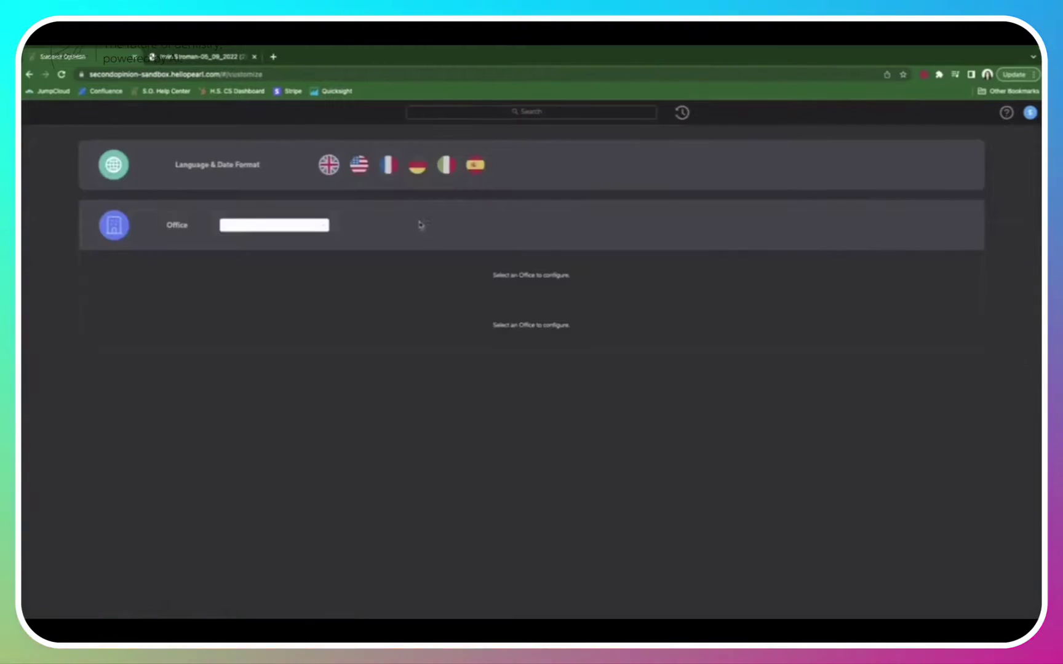
click(323, 226)
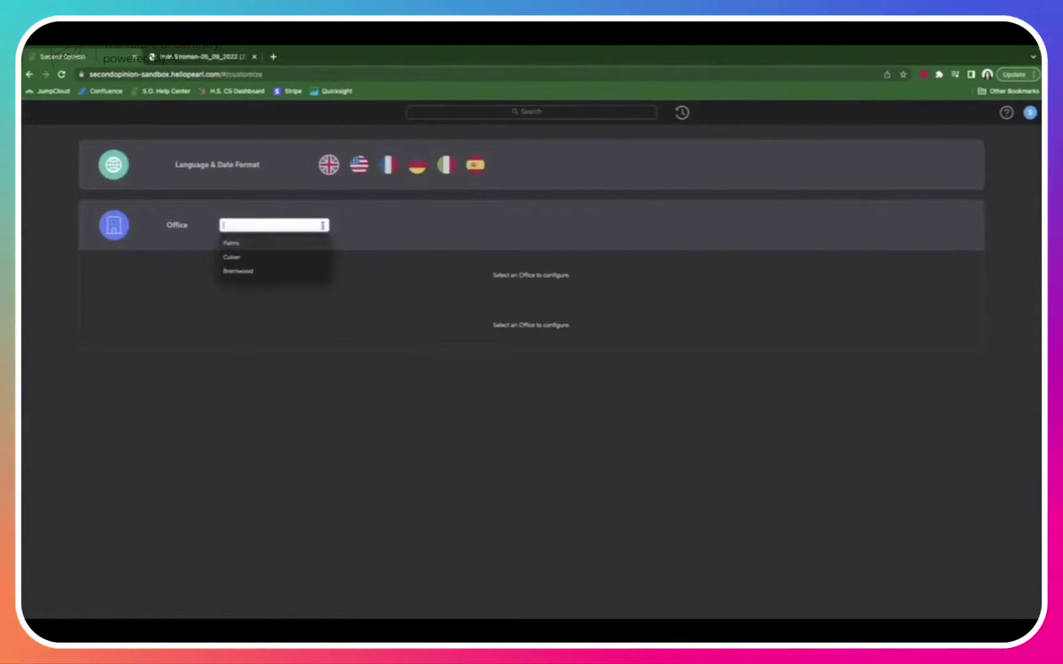
click(300, 272)
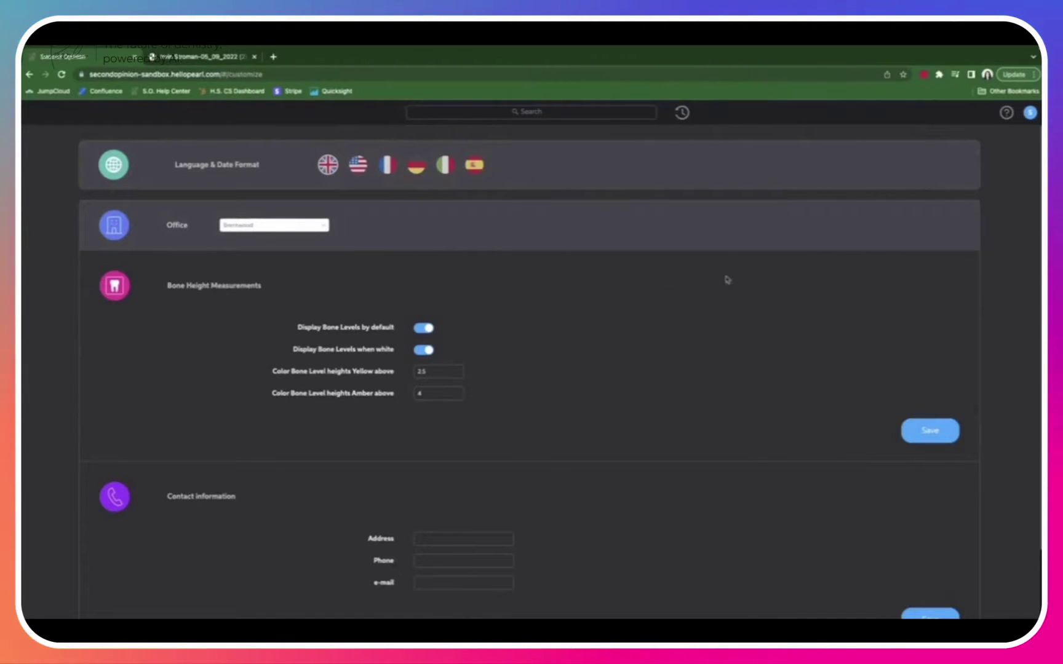
click(1005, 113)
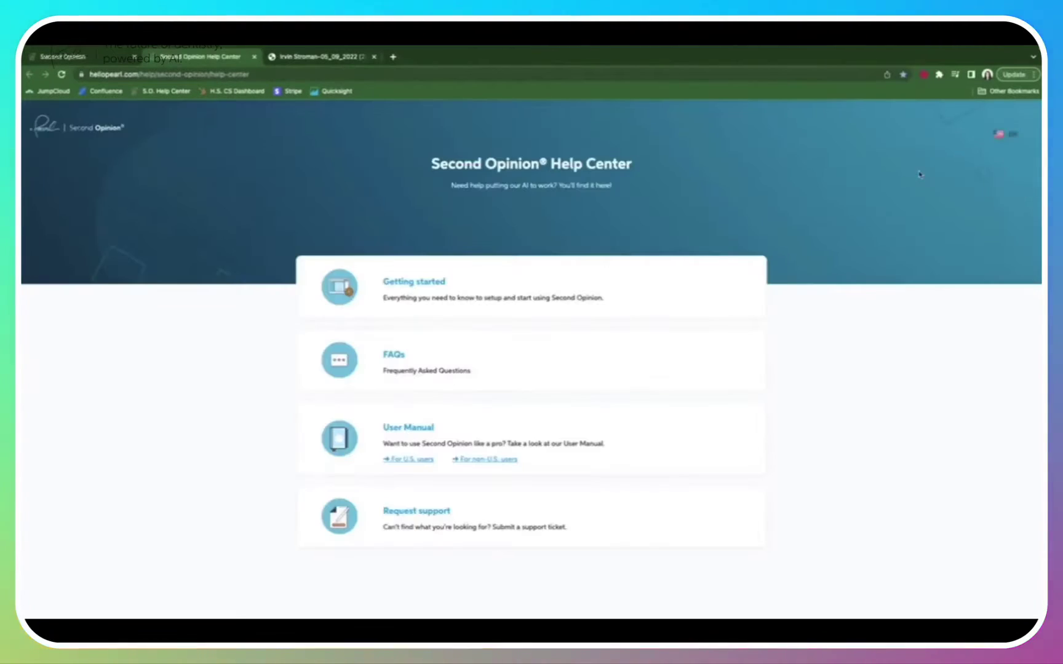
click(400, 512)
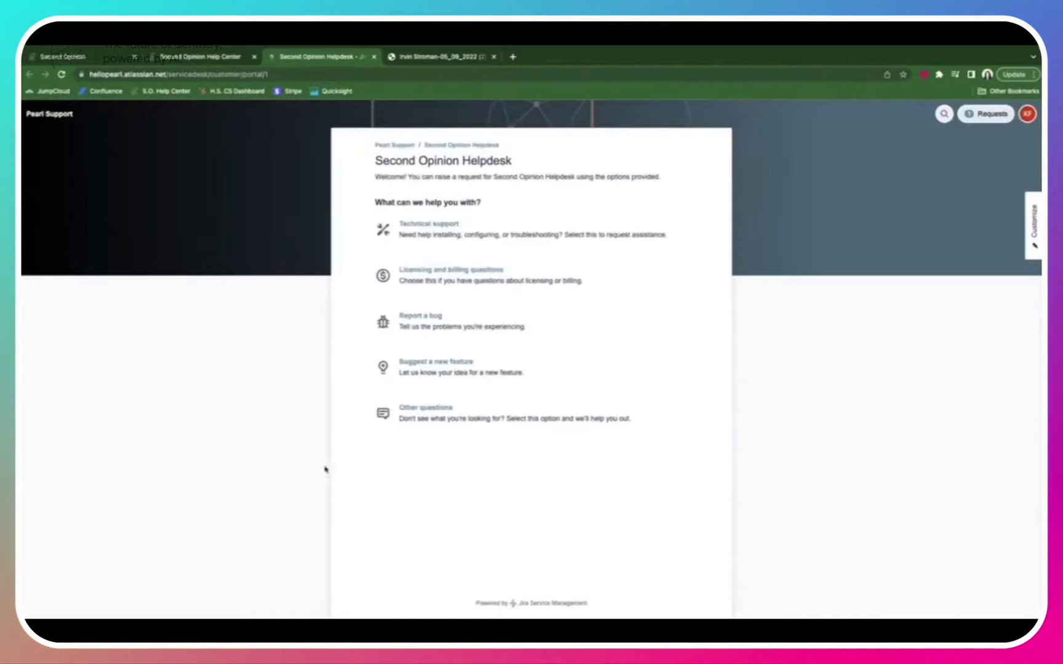